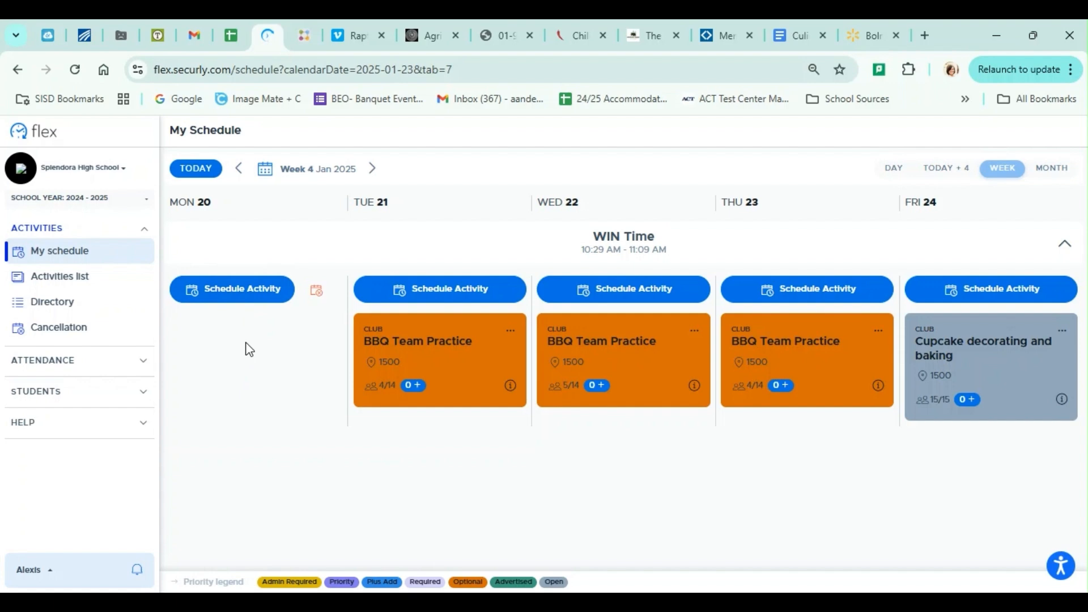
# - Create a new student group named Culinary Tutorials with Private access type
pyautogui.click(90, 396)
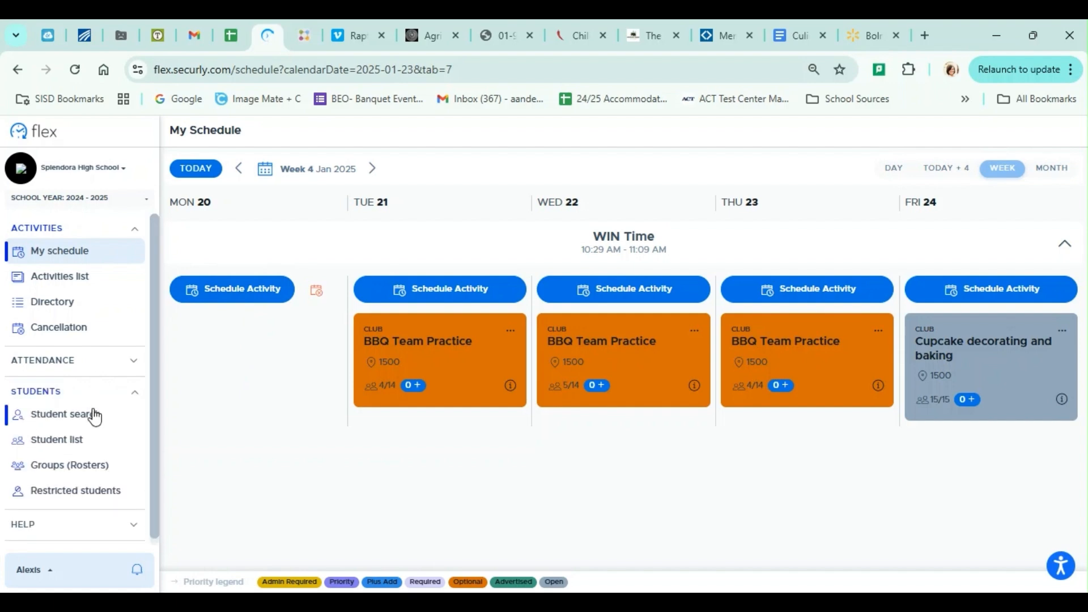
pyautogui.click(81, 475)
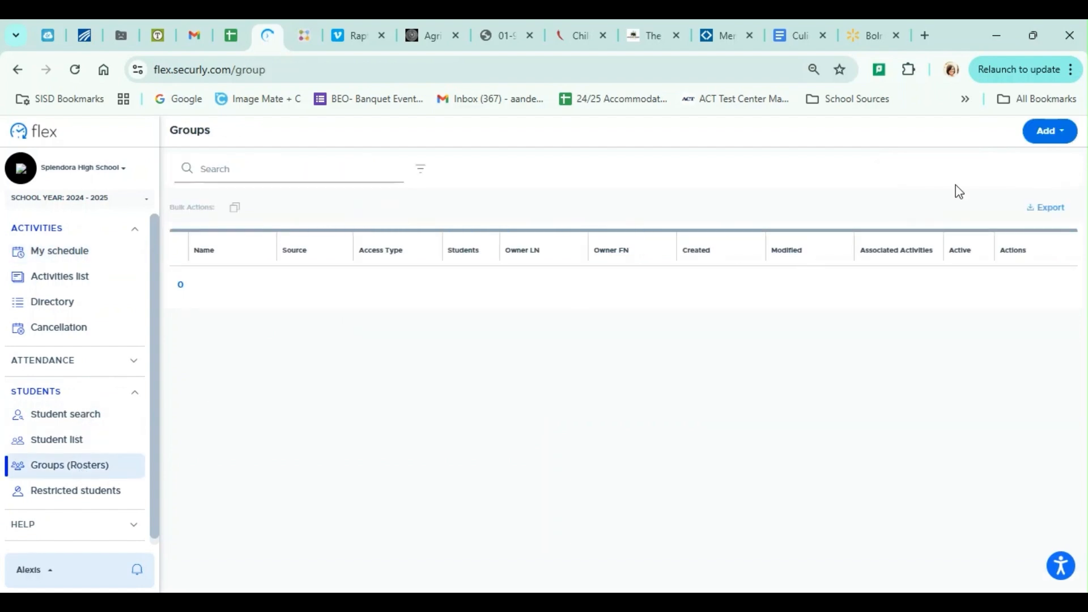
pyautogui.click(1046, 139)
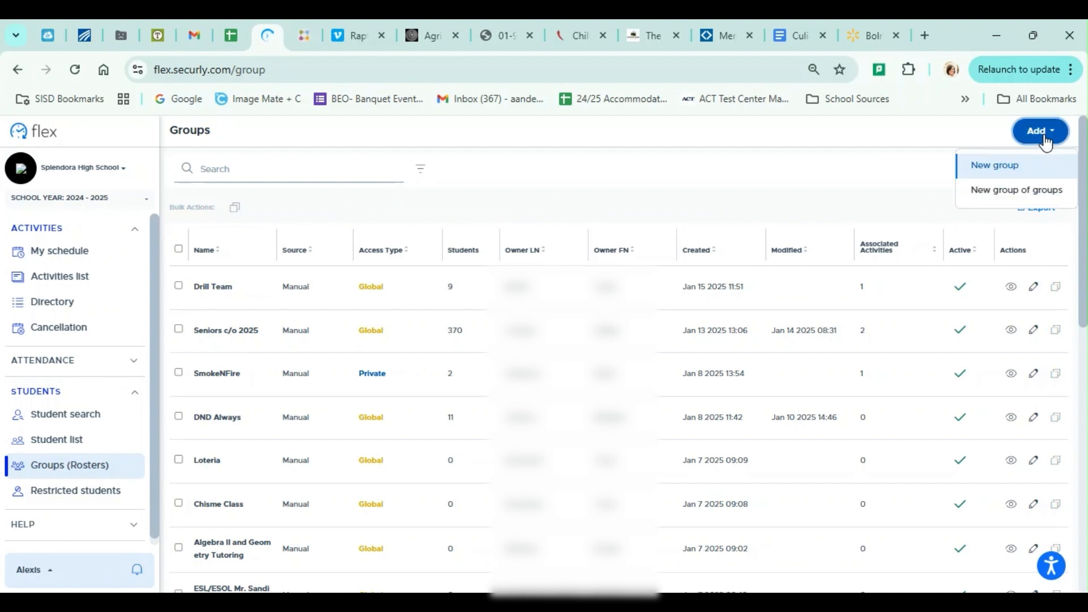
pyautogui.click(1030, 165)
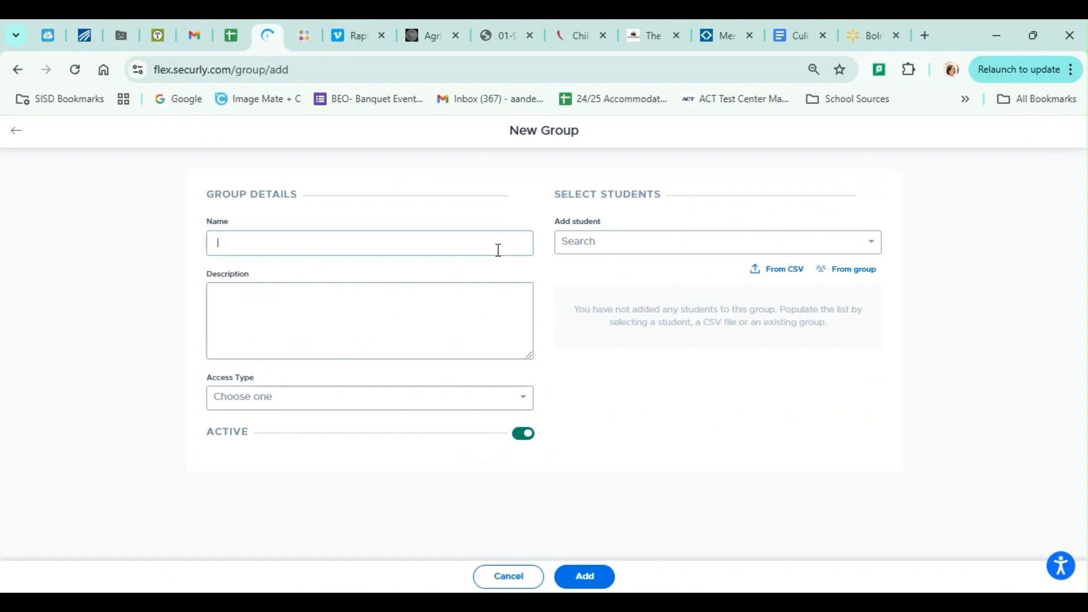
pyautogui.write('Culinary Tutorials')
pyautogui.click(425, 404)
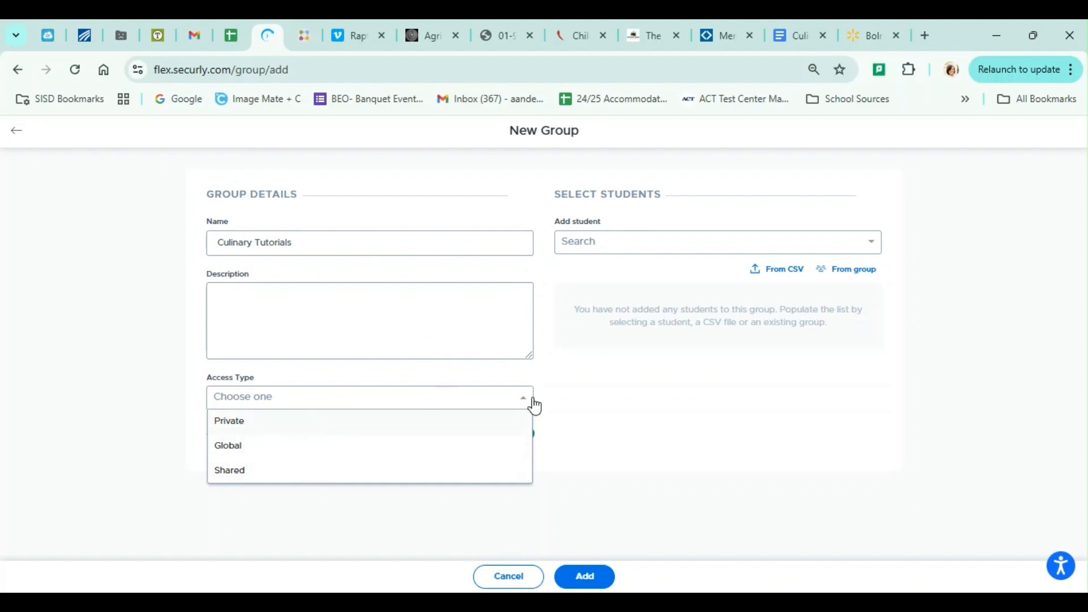
pyautogui.click(418, 426)
# - Populate the new group with the students of the existing BBQ Team group and save it
pyautogui.click(688, 242)
pyautogui.click(721, 391)
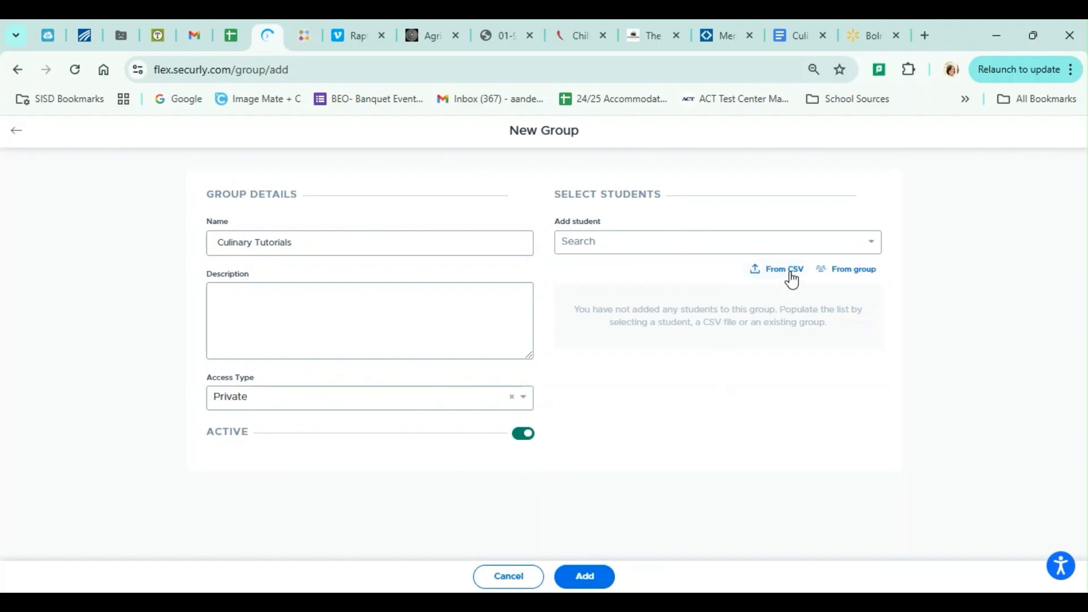
pyautogui.click(866, 282)
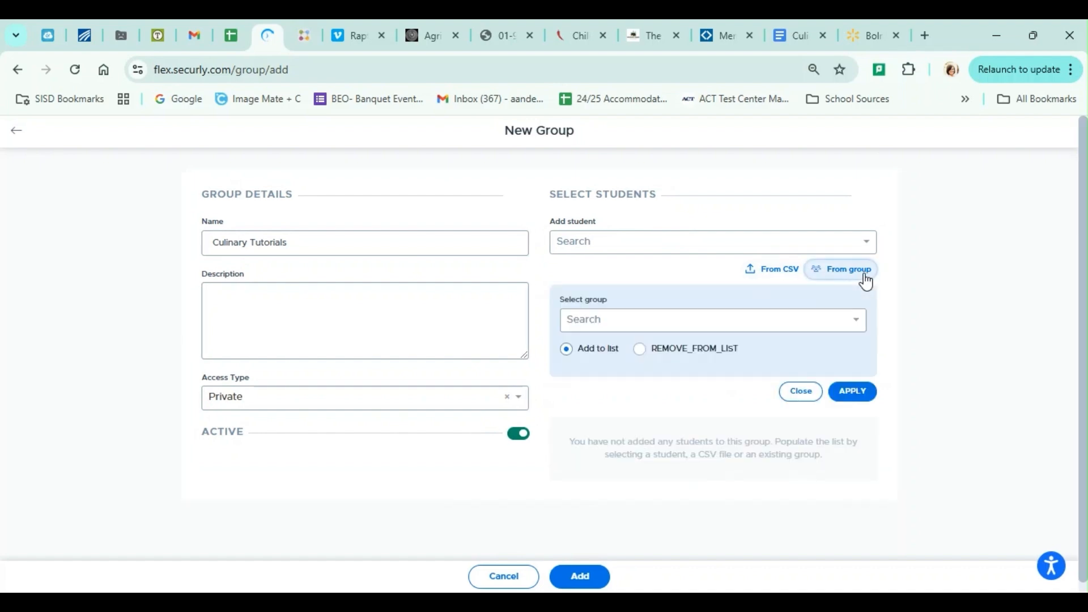
pyautogui.click(736, 332)
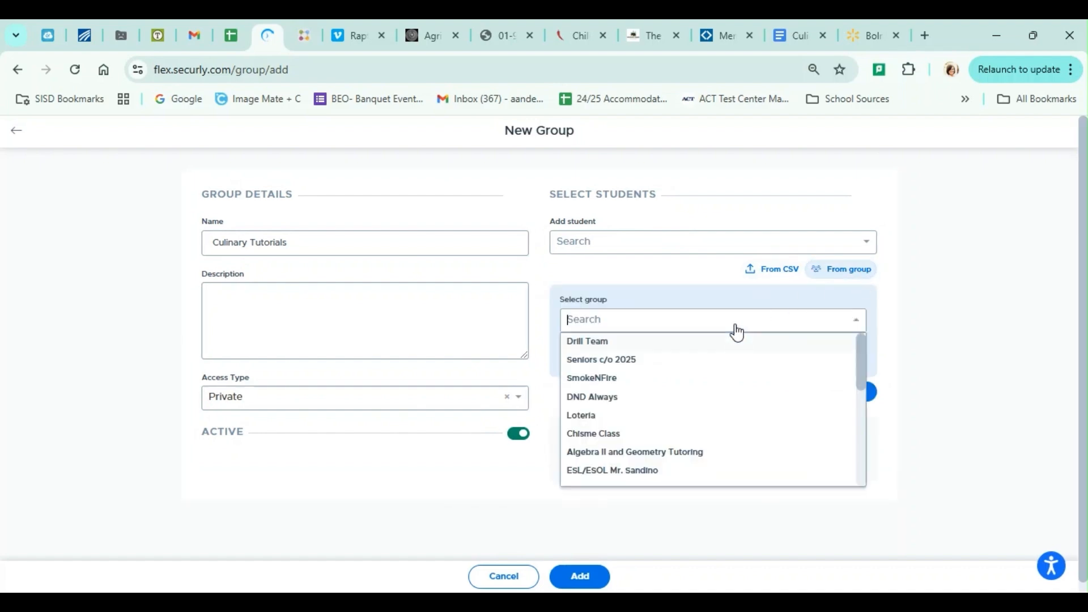
pyautogui.click(731, 342)
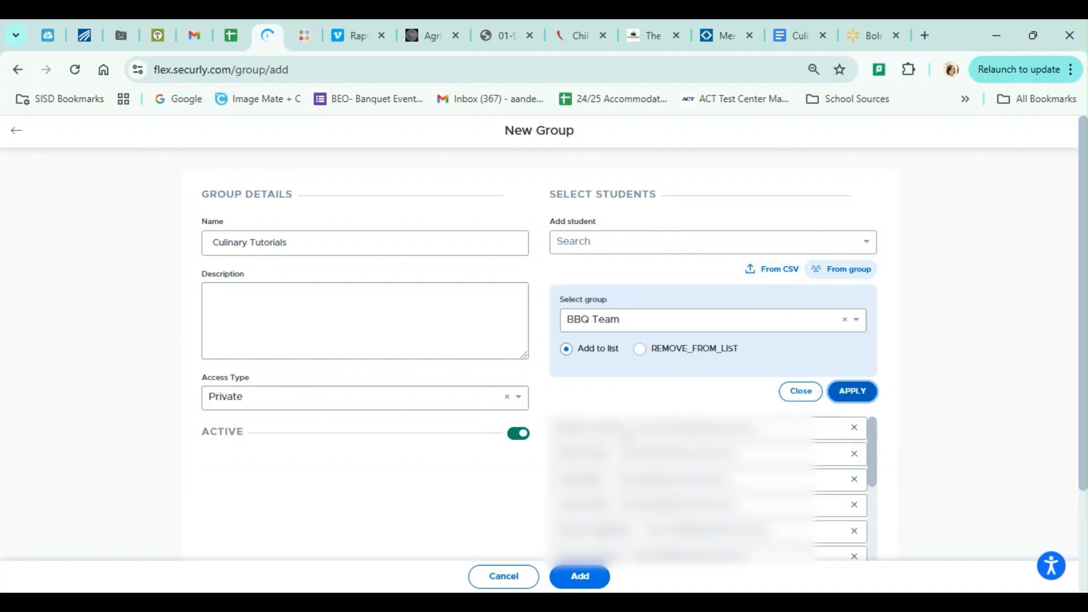
pyautogui.click(578, 577)
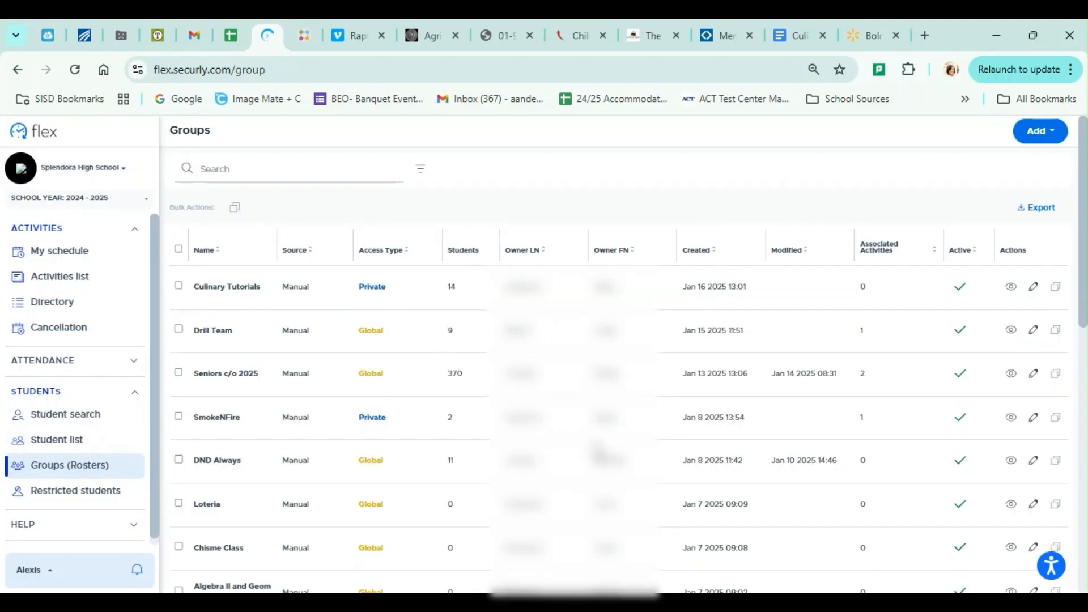
# - Start a new activity from the activities list and title it Culinary Tutorials
pyautogui.click(70, 250)
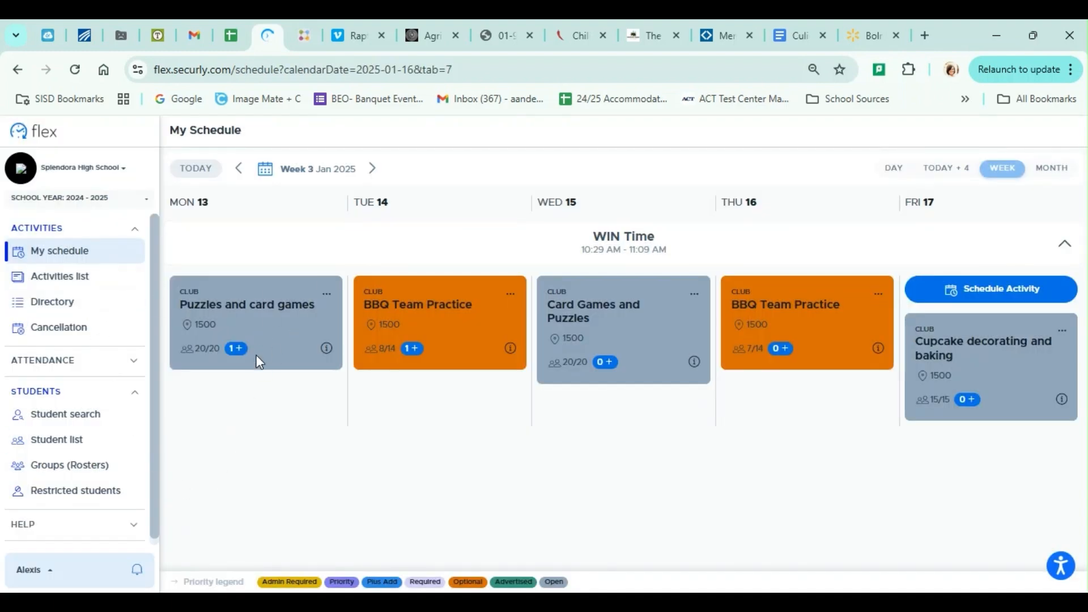
pyautogui.click(372, 169)
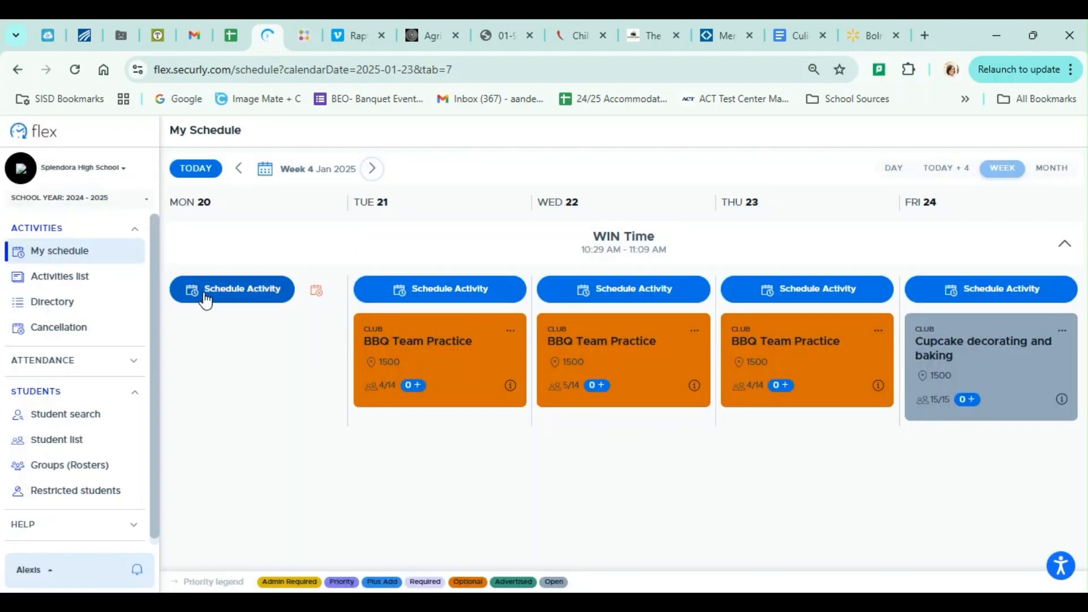
pyautogui.click(97, 277)
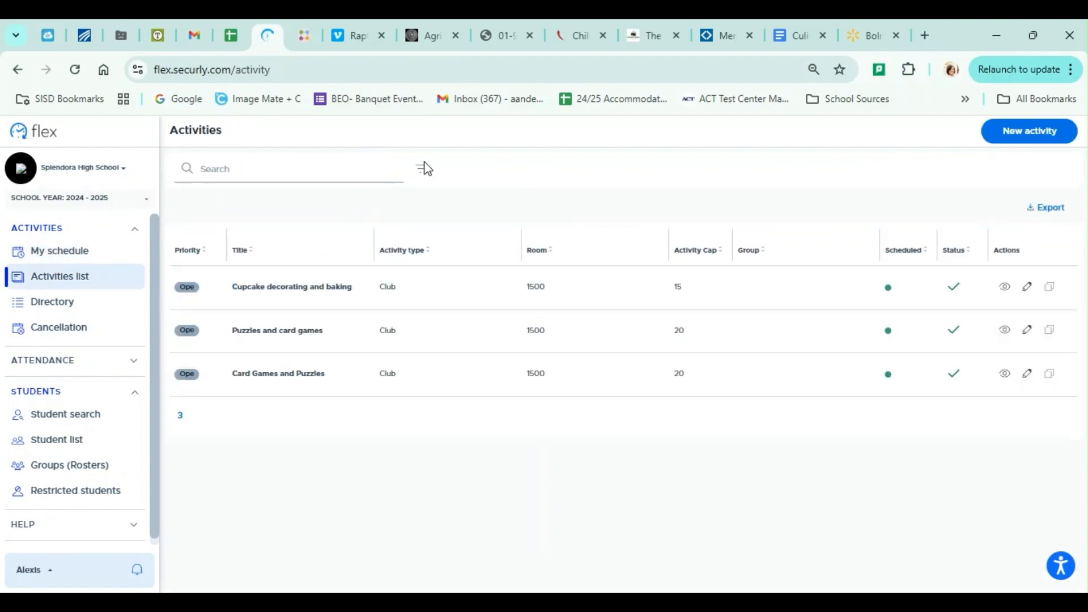
pyautogui.click(1049, 134)
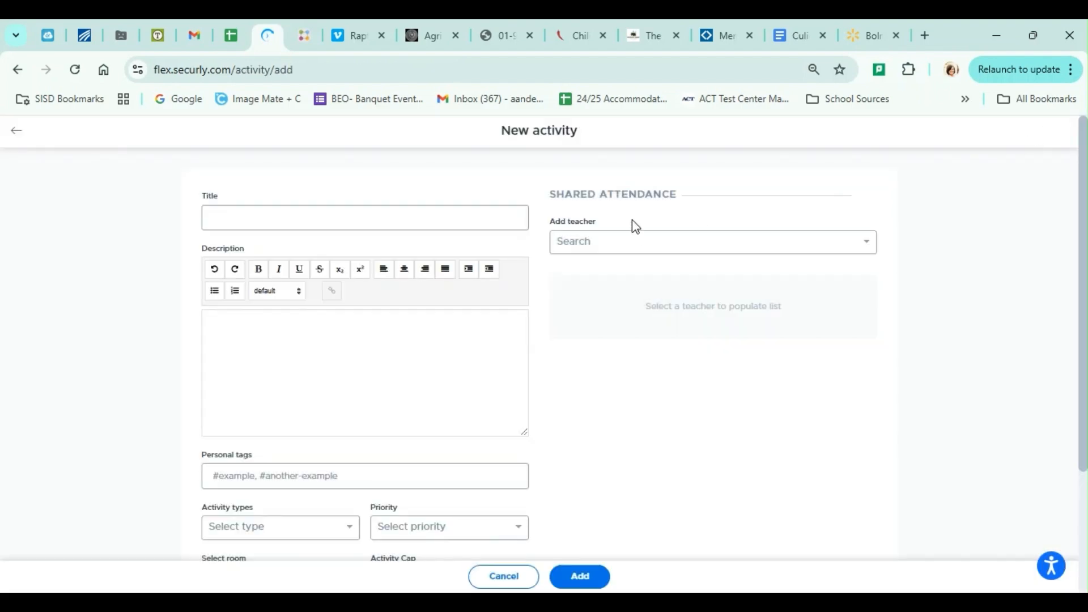
pyautogui.write('C')
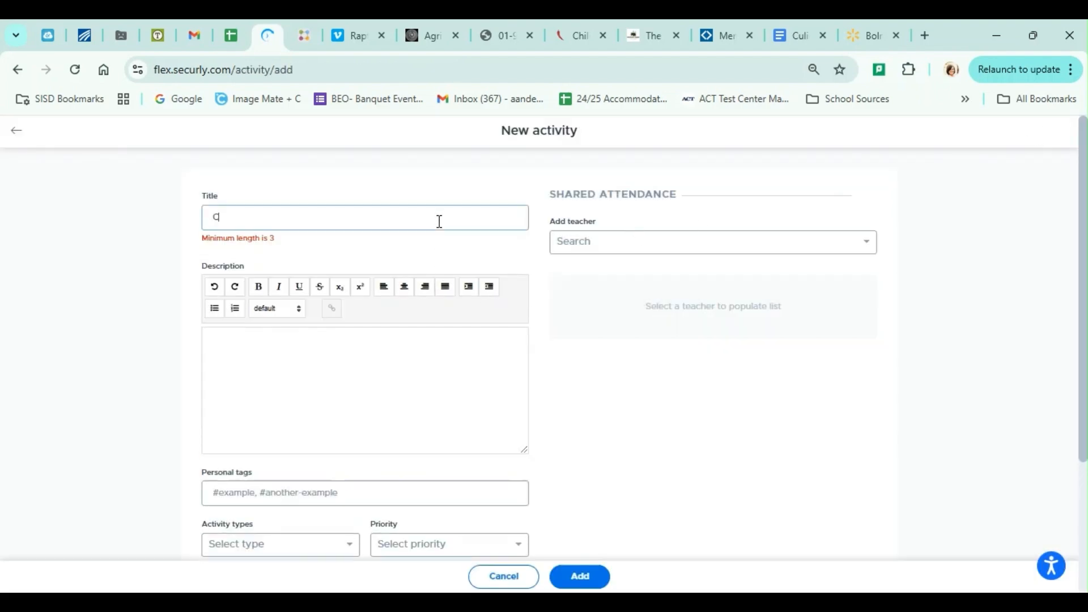
pyautogui.write('ulinary Tutorials')
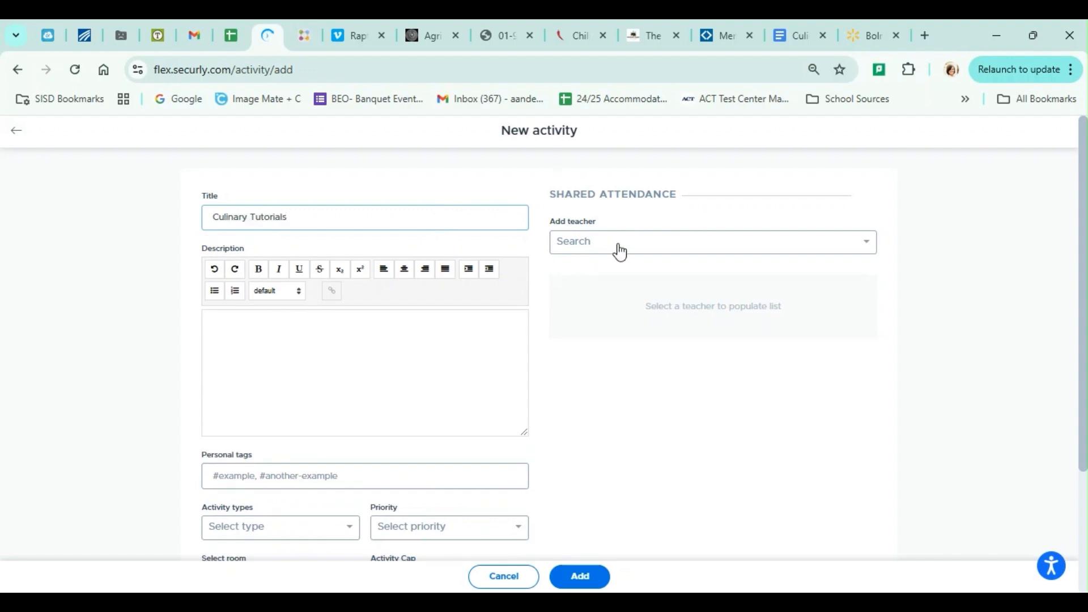
# - Set the activity's type to Academic, its priority to Optional and its room to 1500
pyautogui.scroll(-2, 369, 425)
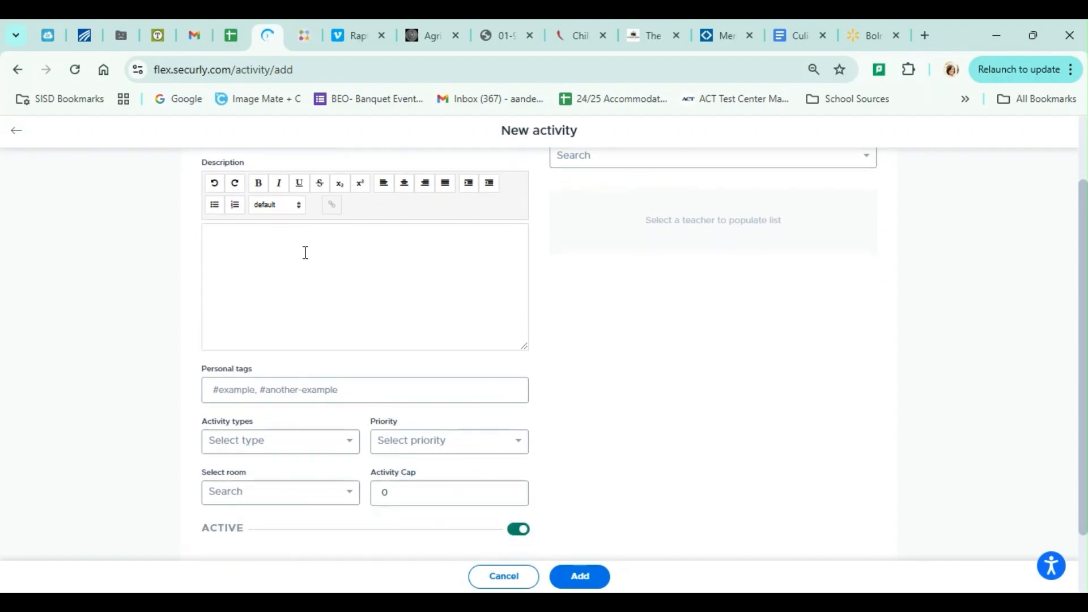
pyautogui.scroll(-1, 412, 444)
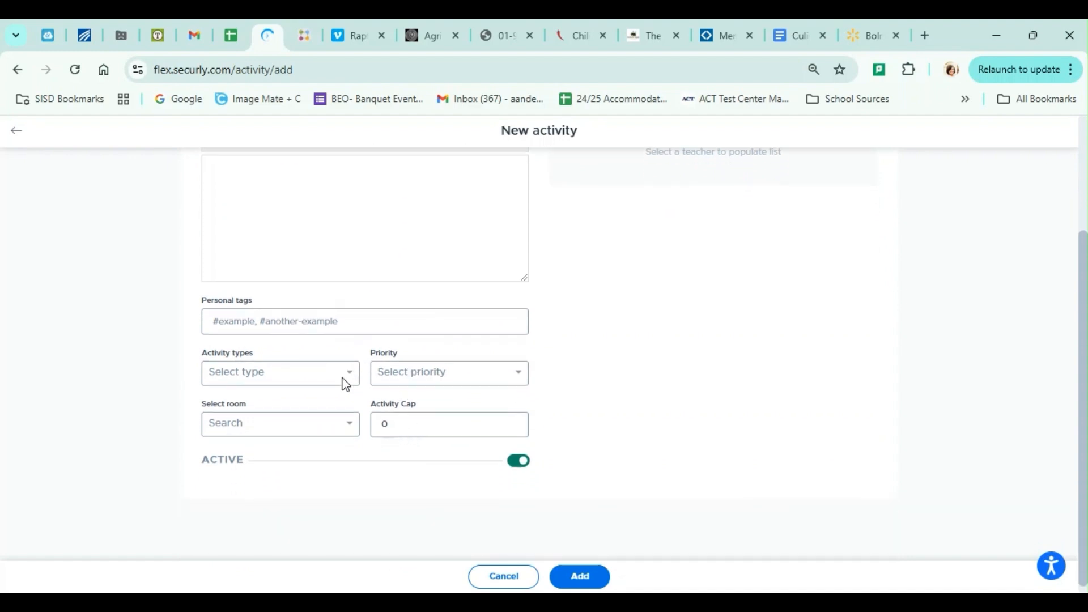
pyautogui.click(343, 385)
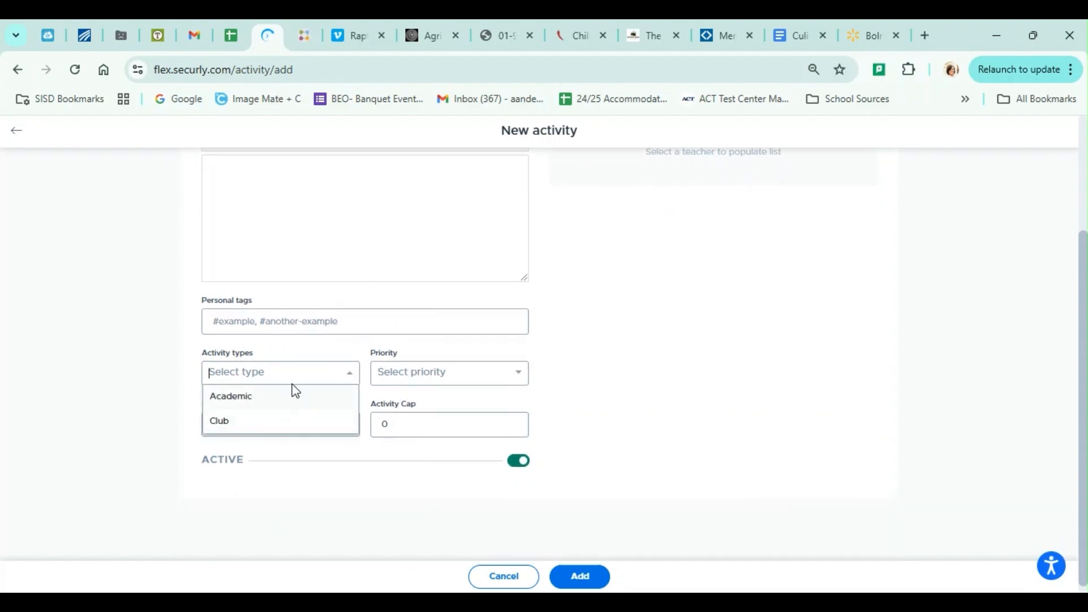
pyautogui.click(295, 401)
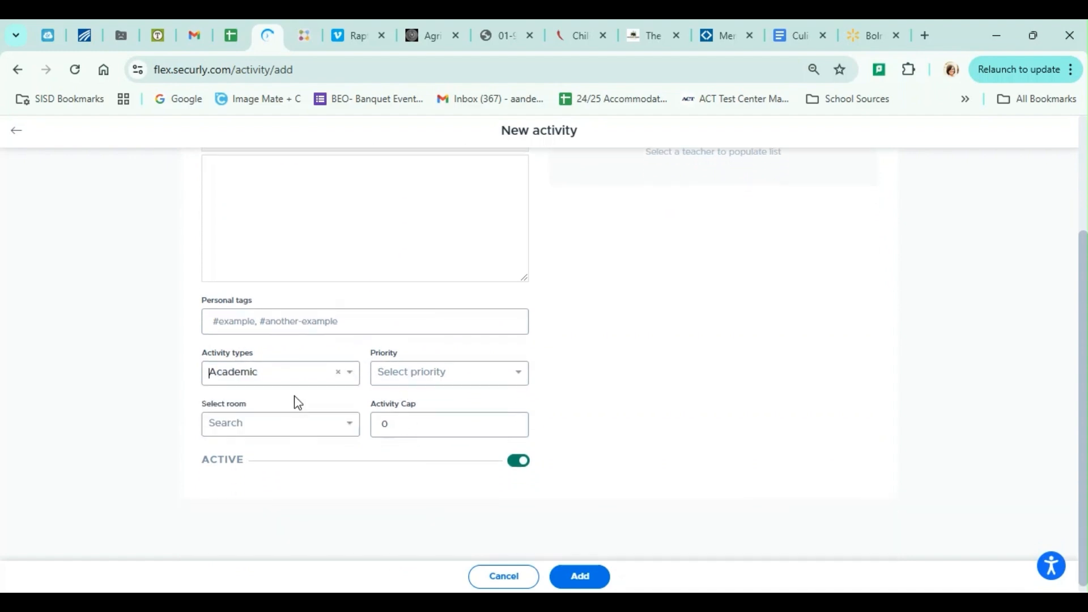
pyautogui.click(466, 384)
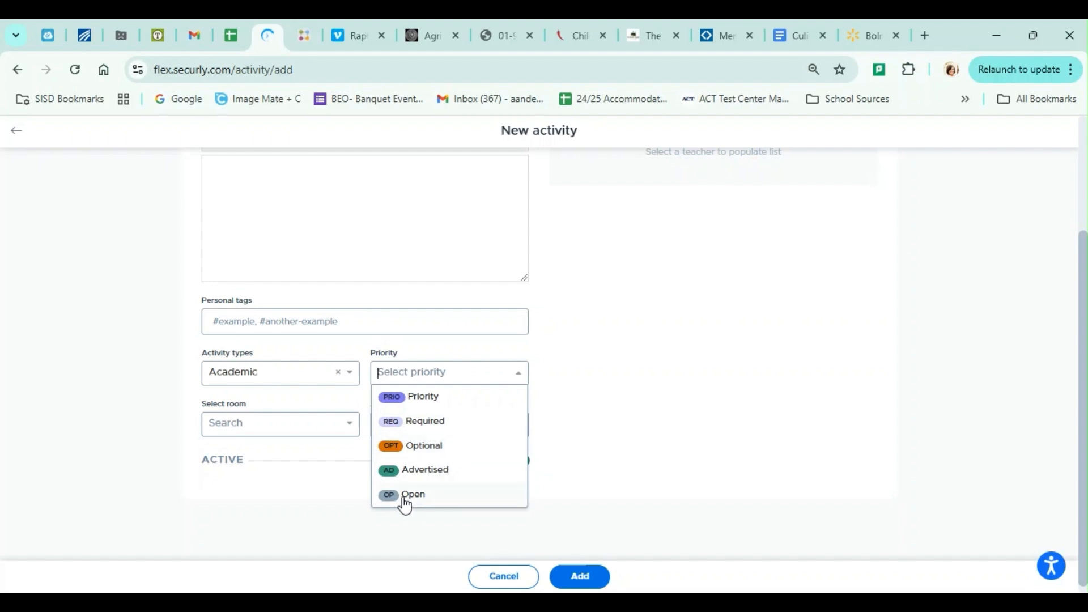
pyautogui.click(431, 449)
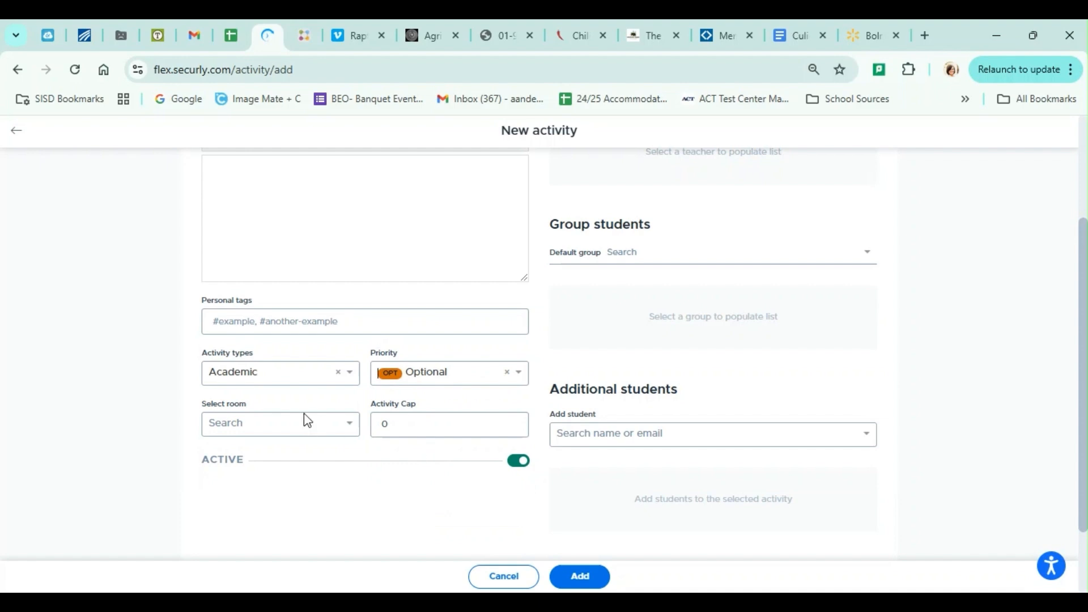
pyautogui.click(336, 434)
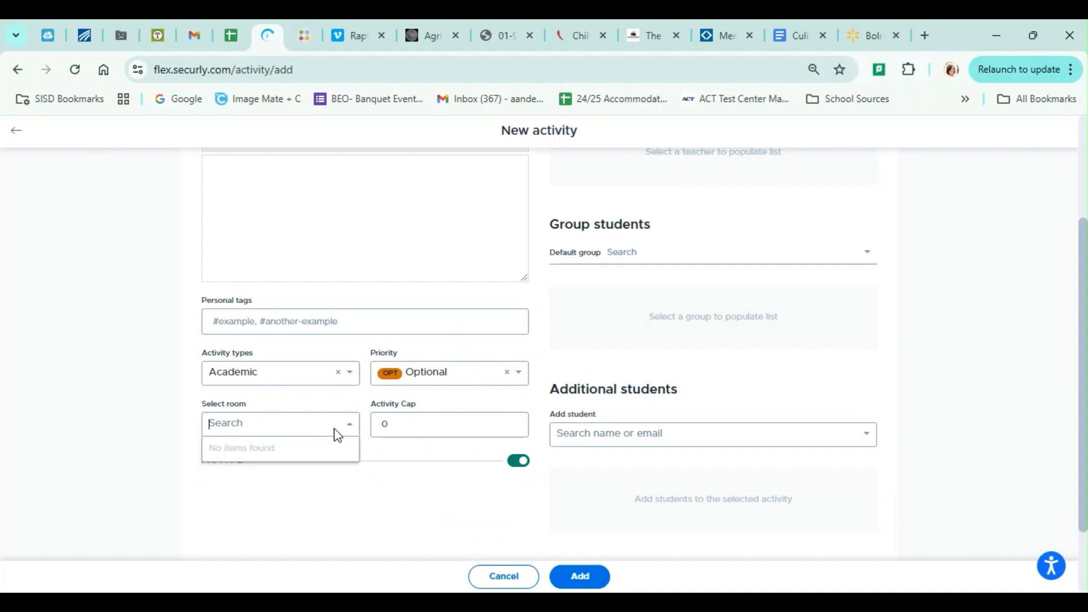
pyautogui.write('1500')
pyautogui.click(294, 448)
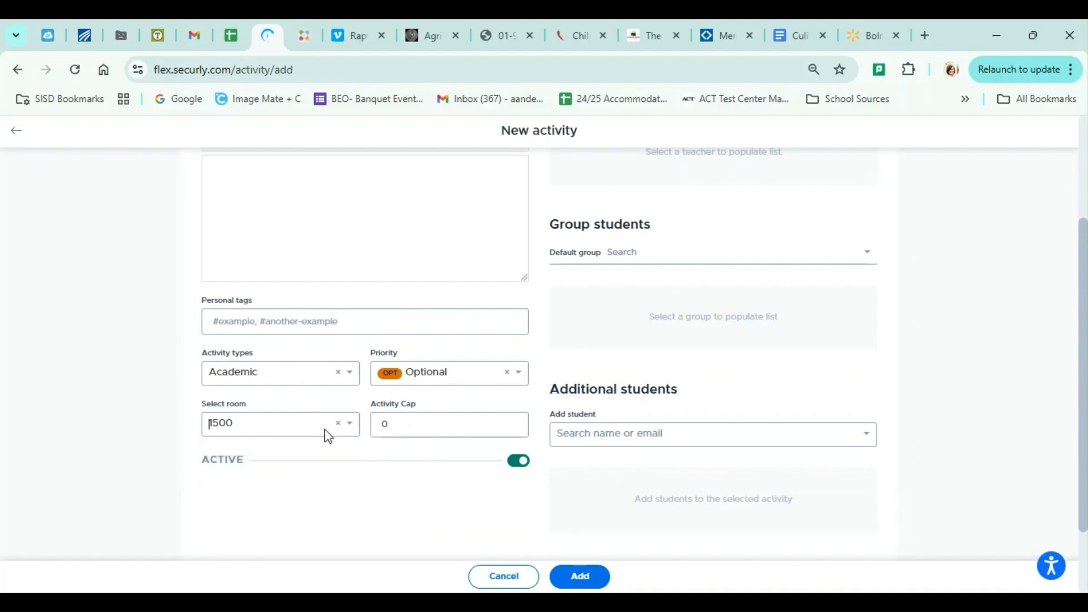
# - Set the activity cap to 20
pyautogui.click(454, 426)
pyautogui.write('20')
pyautogui.press('BackSpace')
pyautogui.press('BackSpace')
pyautogui.press('BackSpace')
pyautogui.write('20')
# - Assign Culinary Tutorials as the activity's default student group and try to add the activity
pyautogui.scroll(3, 542, 513)
pyautogui.click(663, 411)
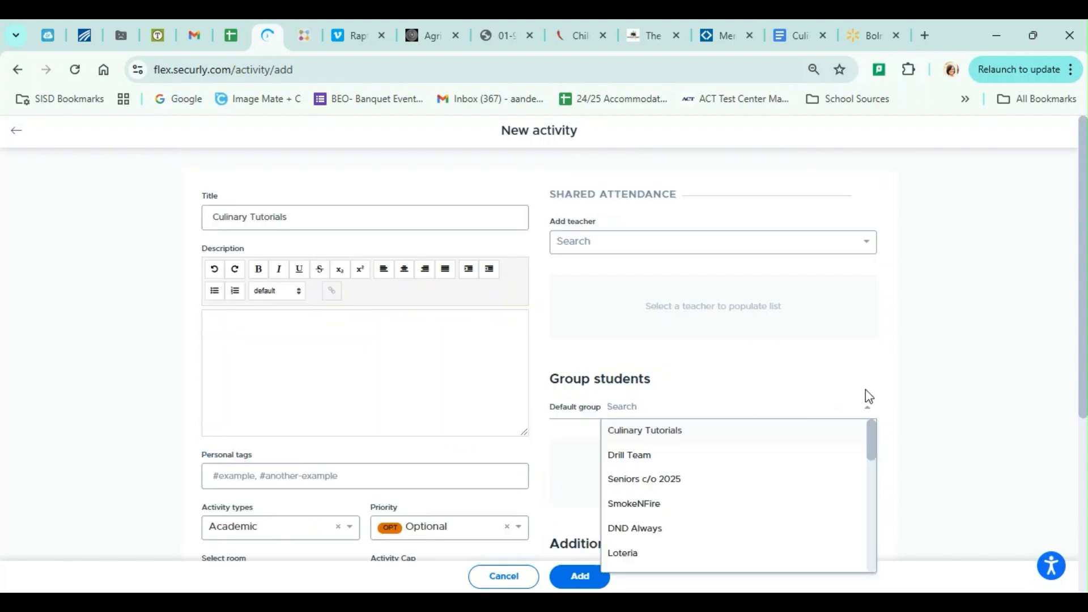
pyautogui.click(682, 437)
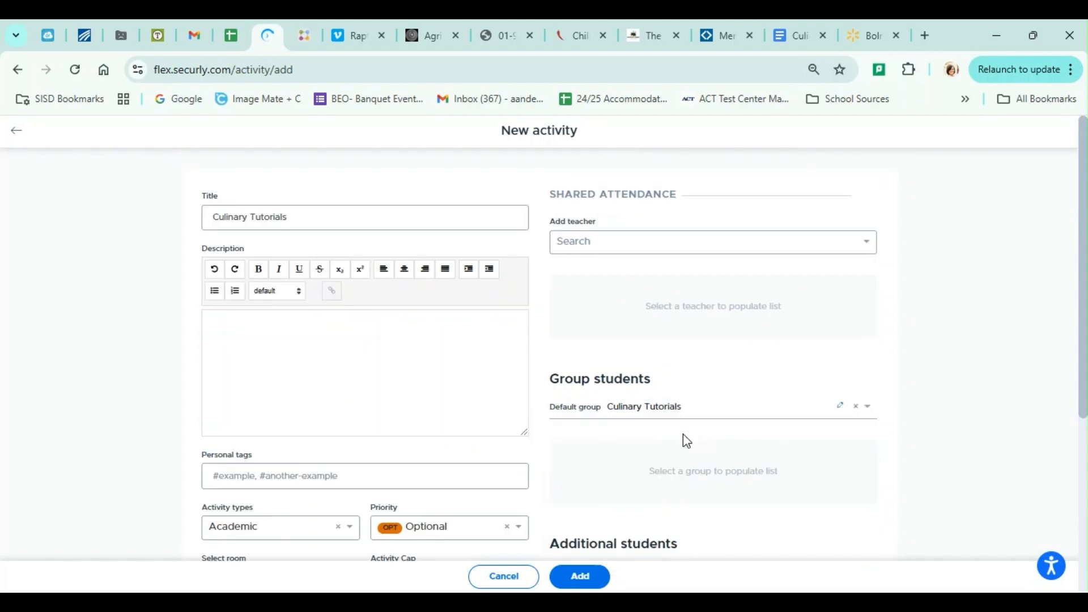
pyautogui.scroll(-6, 770, 352)
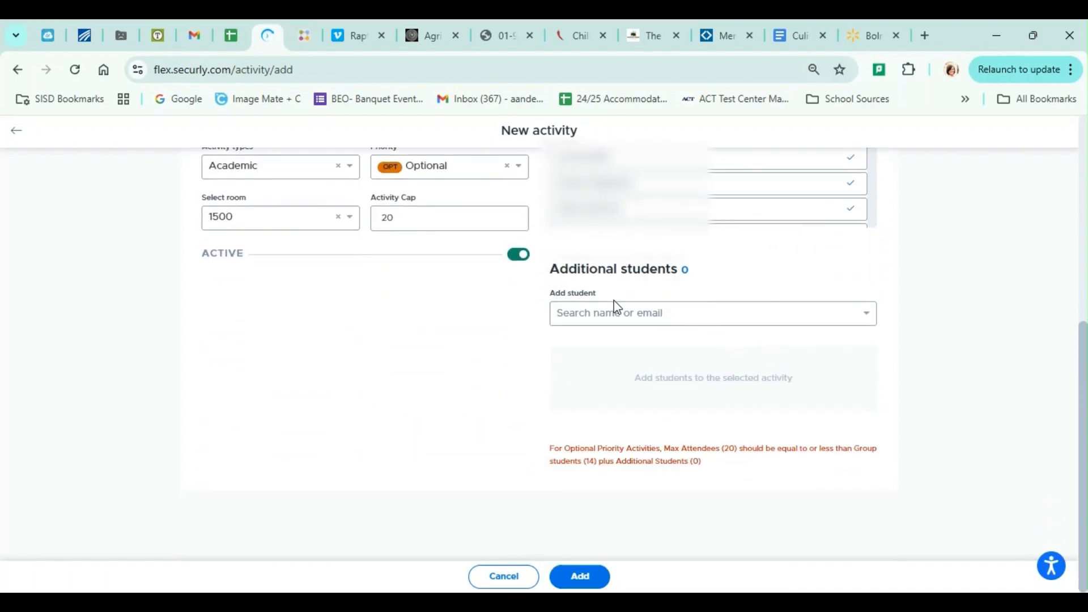
pyautogui.click(573, 583)
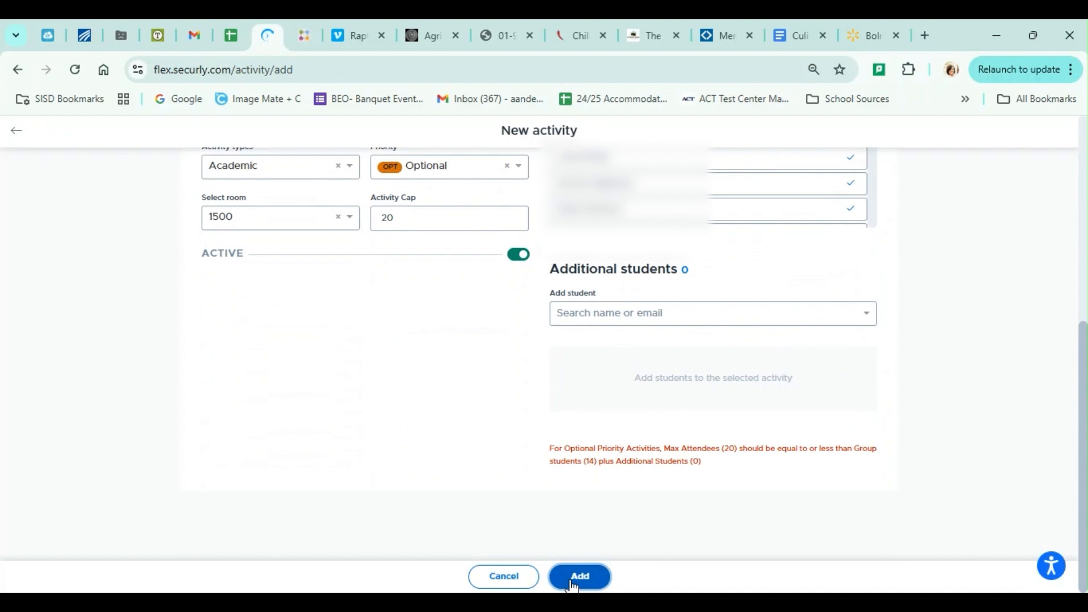
# - Set the activity cap to 14 and add the Culinary Tutorials activity
pyautogui.scroll(2, 394, 308)
pyautogui.click(401, 313)
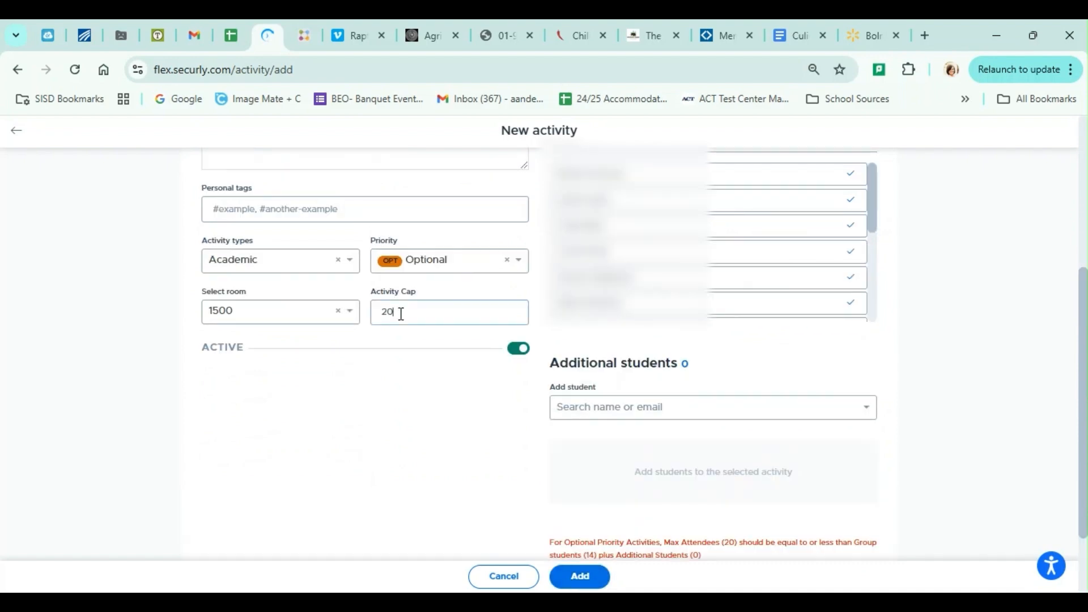
pyautogui.scroll(-2, 516, 392)
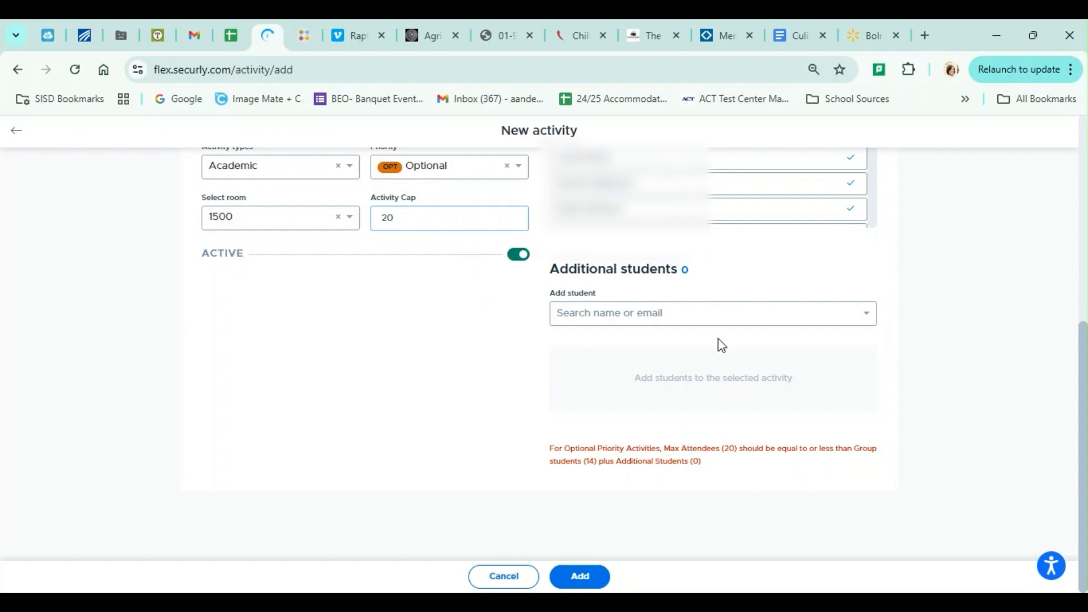
pyautogui.doubleClick(387, 217)
pyautogui.write('14')
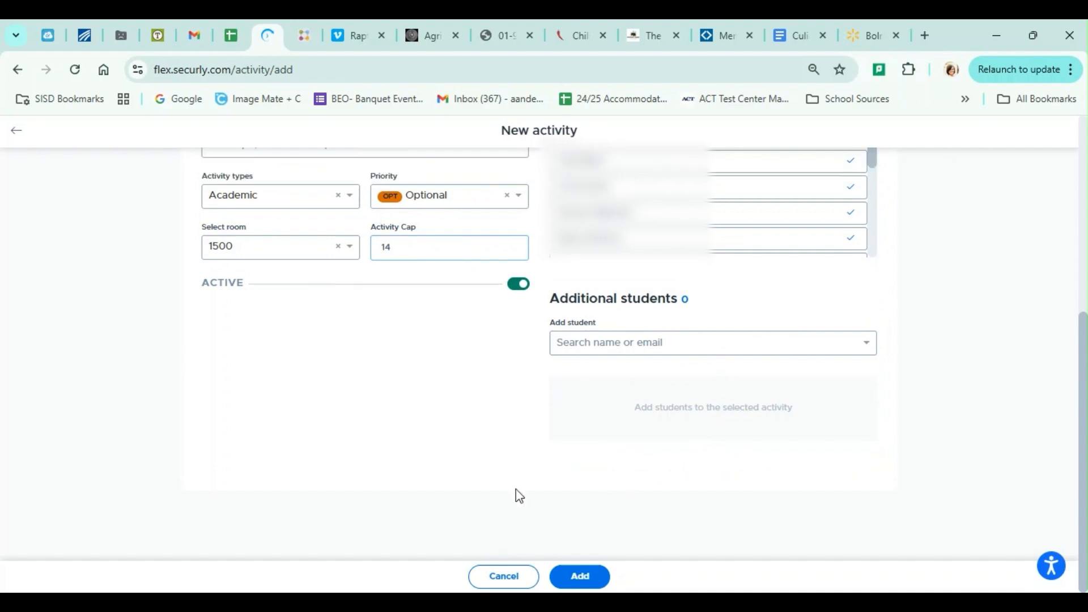
pyautogui.click(578, 576)
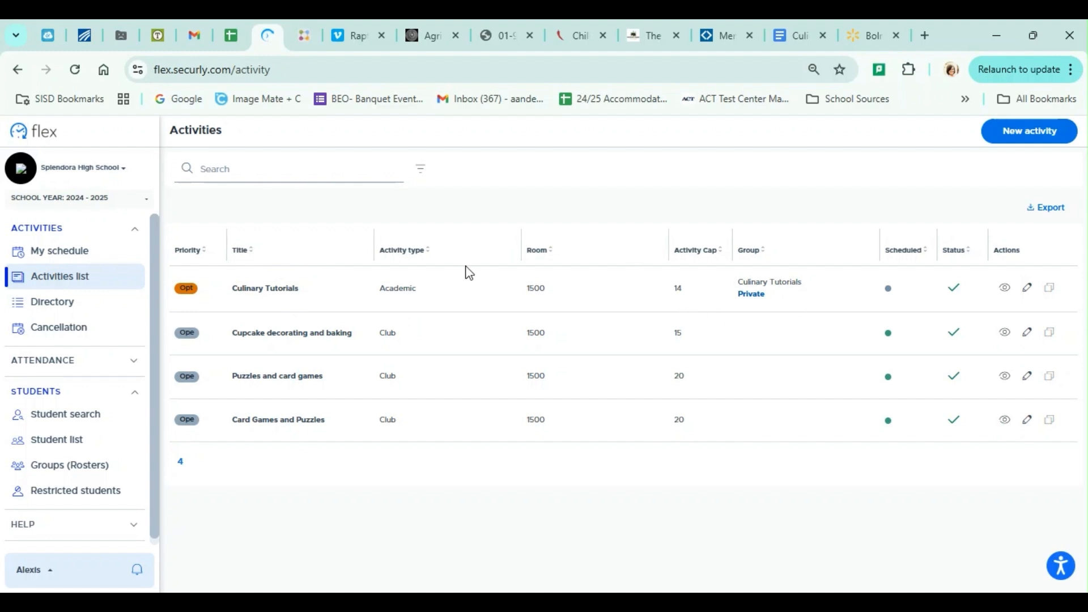
# - Start scheduling the Culinary Tutorials activity for WIN Time on Monday, January 20 from the schedule's Week 4
pyautogui.click(61, 252)
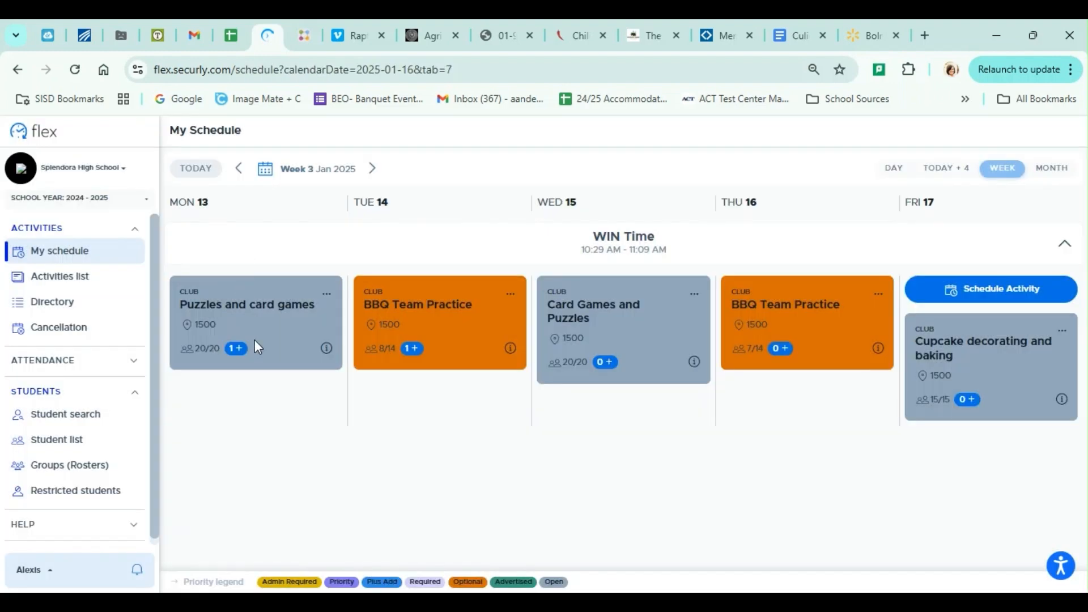
pyautogui.click(371, 169)
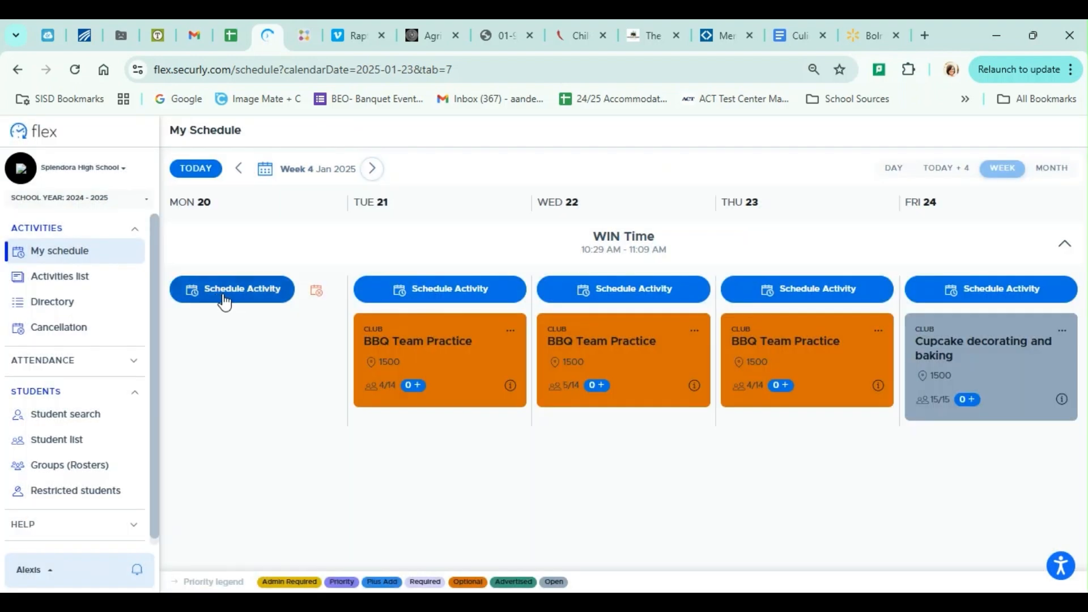
pyautogui.click(223, 293)
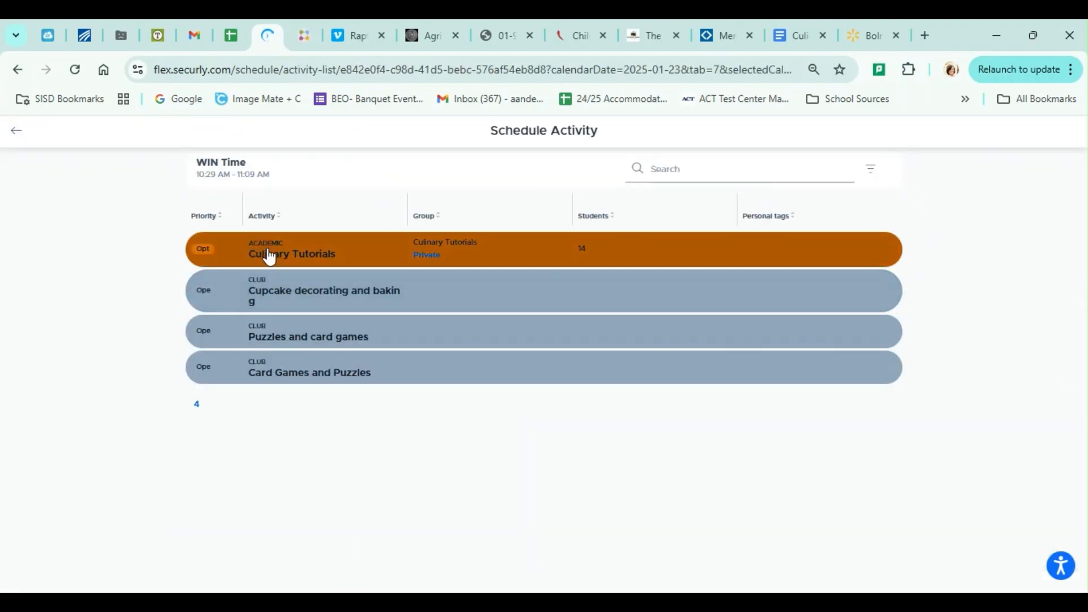
pyautogui.click(269, 256)
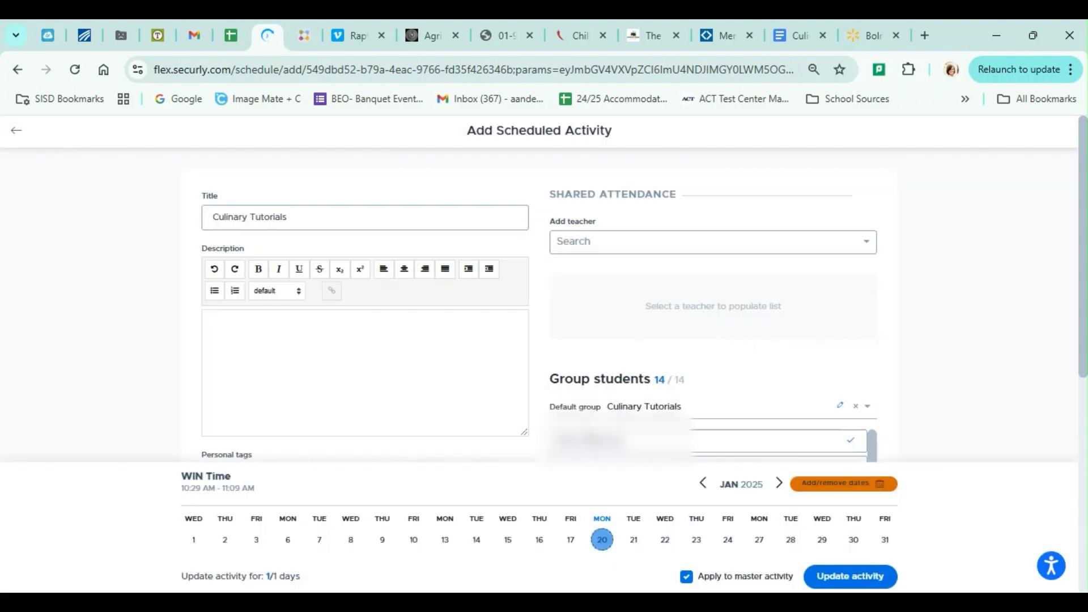
pyautogui.scroll(-2, 950, 379)
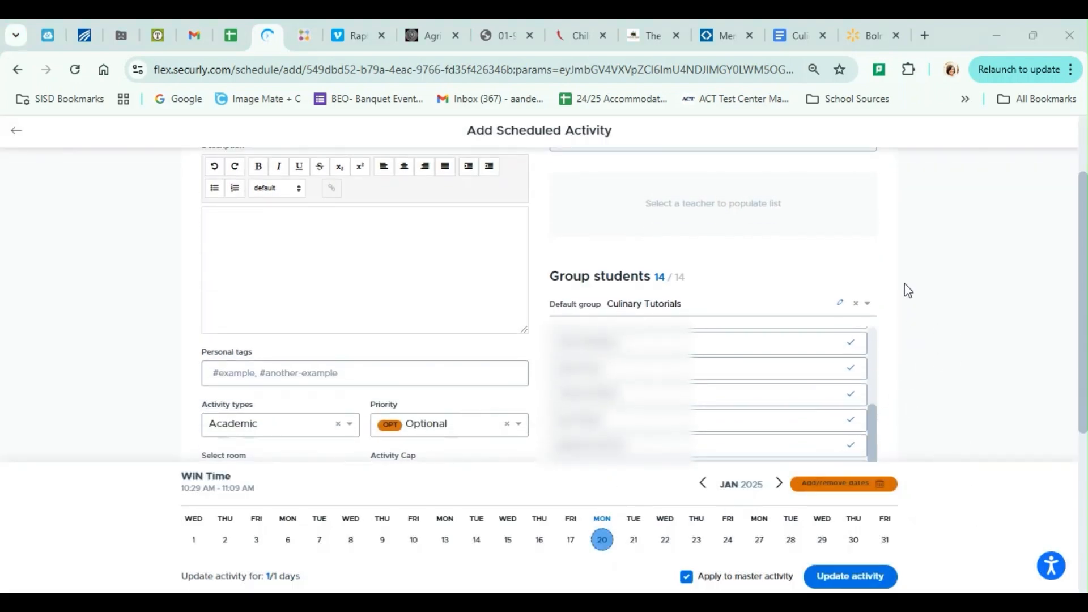
# - Browse the coming months in the schedule dates calendar and try adding January 22 and 23 as extra dates
pyautogui.click(828, 484)
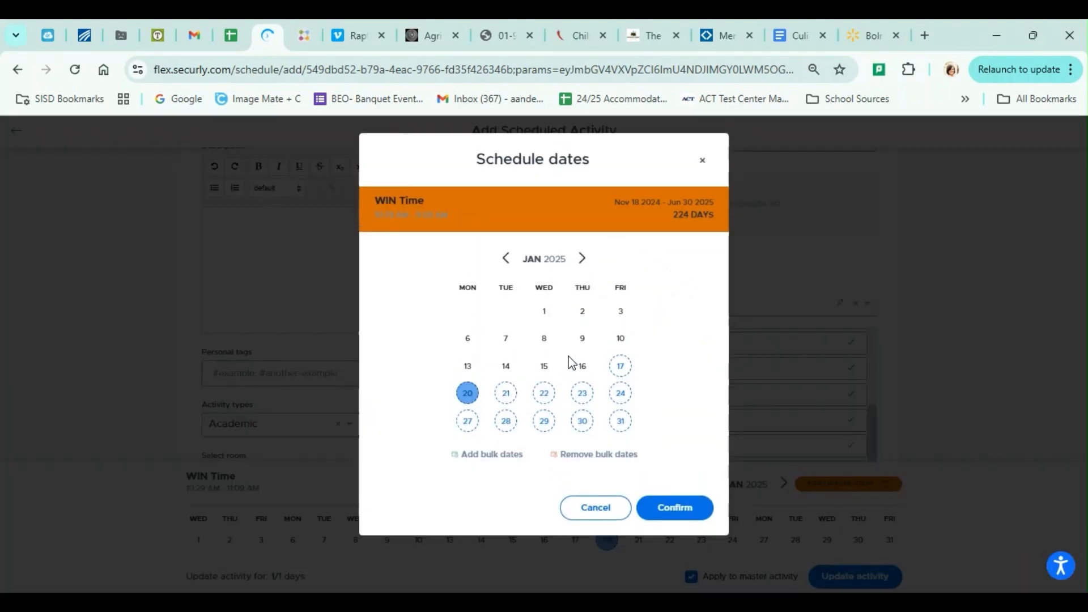
pyautogui.click(582, 260)
pyautogui.click(582, 261)
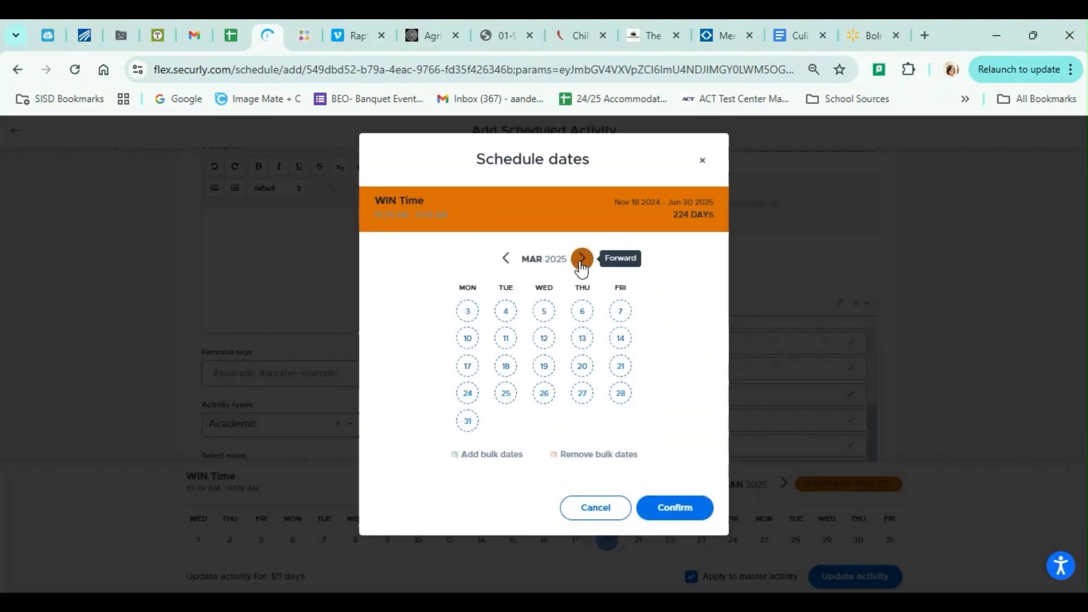
pyautogui.click(582, 261)
pyautogui.click(506, 259)
pyautogui.click(505, 258)
pyautogui.click(506, 260)
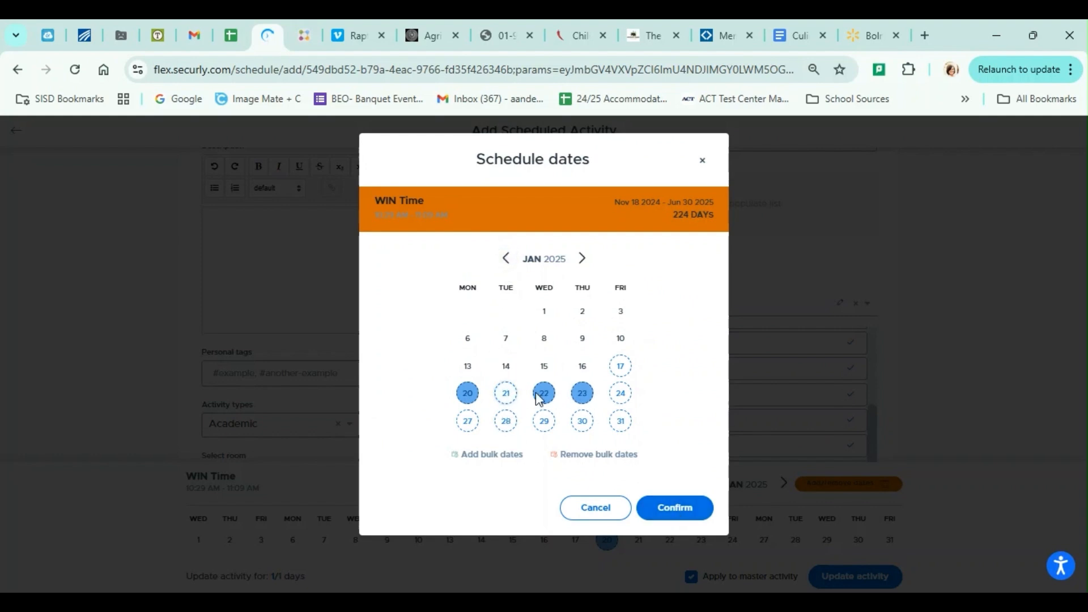
pyautogui.click(657, 510)
# - Save the scheduled Culinary Tutorials activity for January 20 with the changes applied to the master activity
pyautogui.scroll(-1, 578, 444)
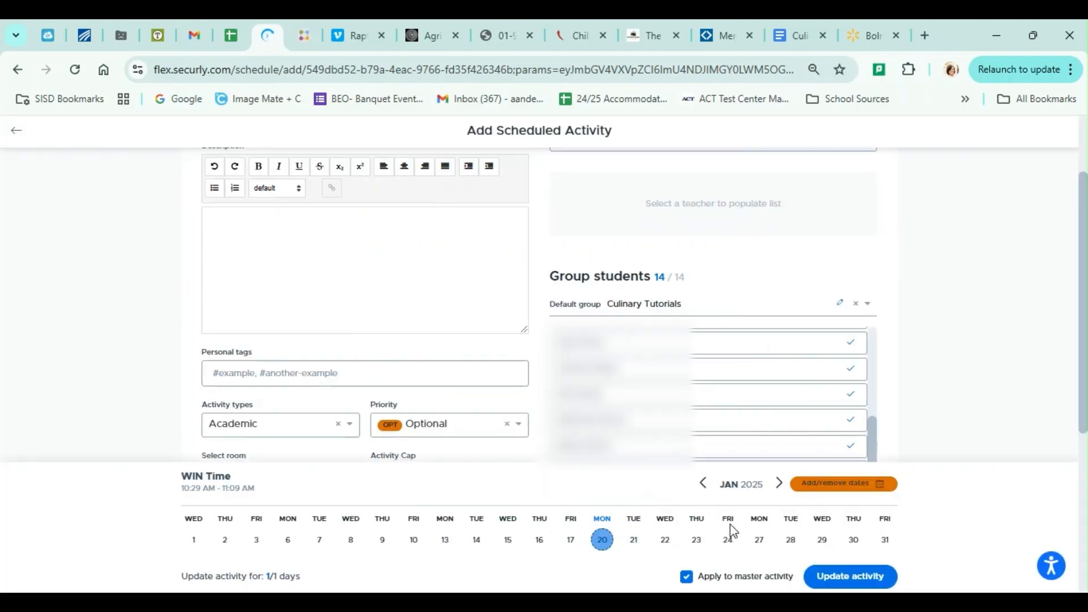
pyautogui.click(850, 577)
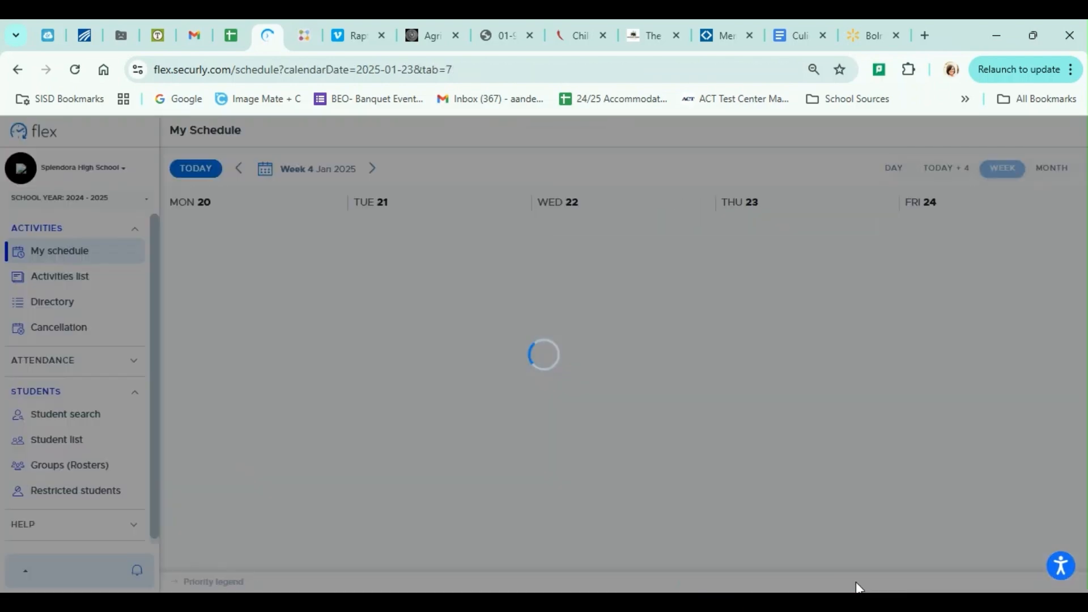